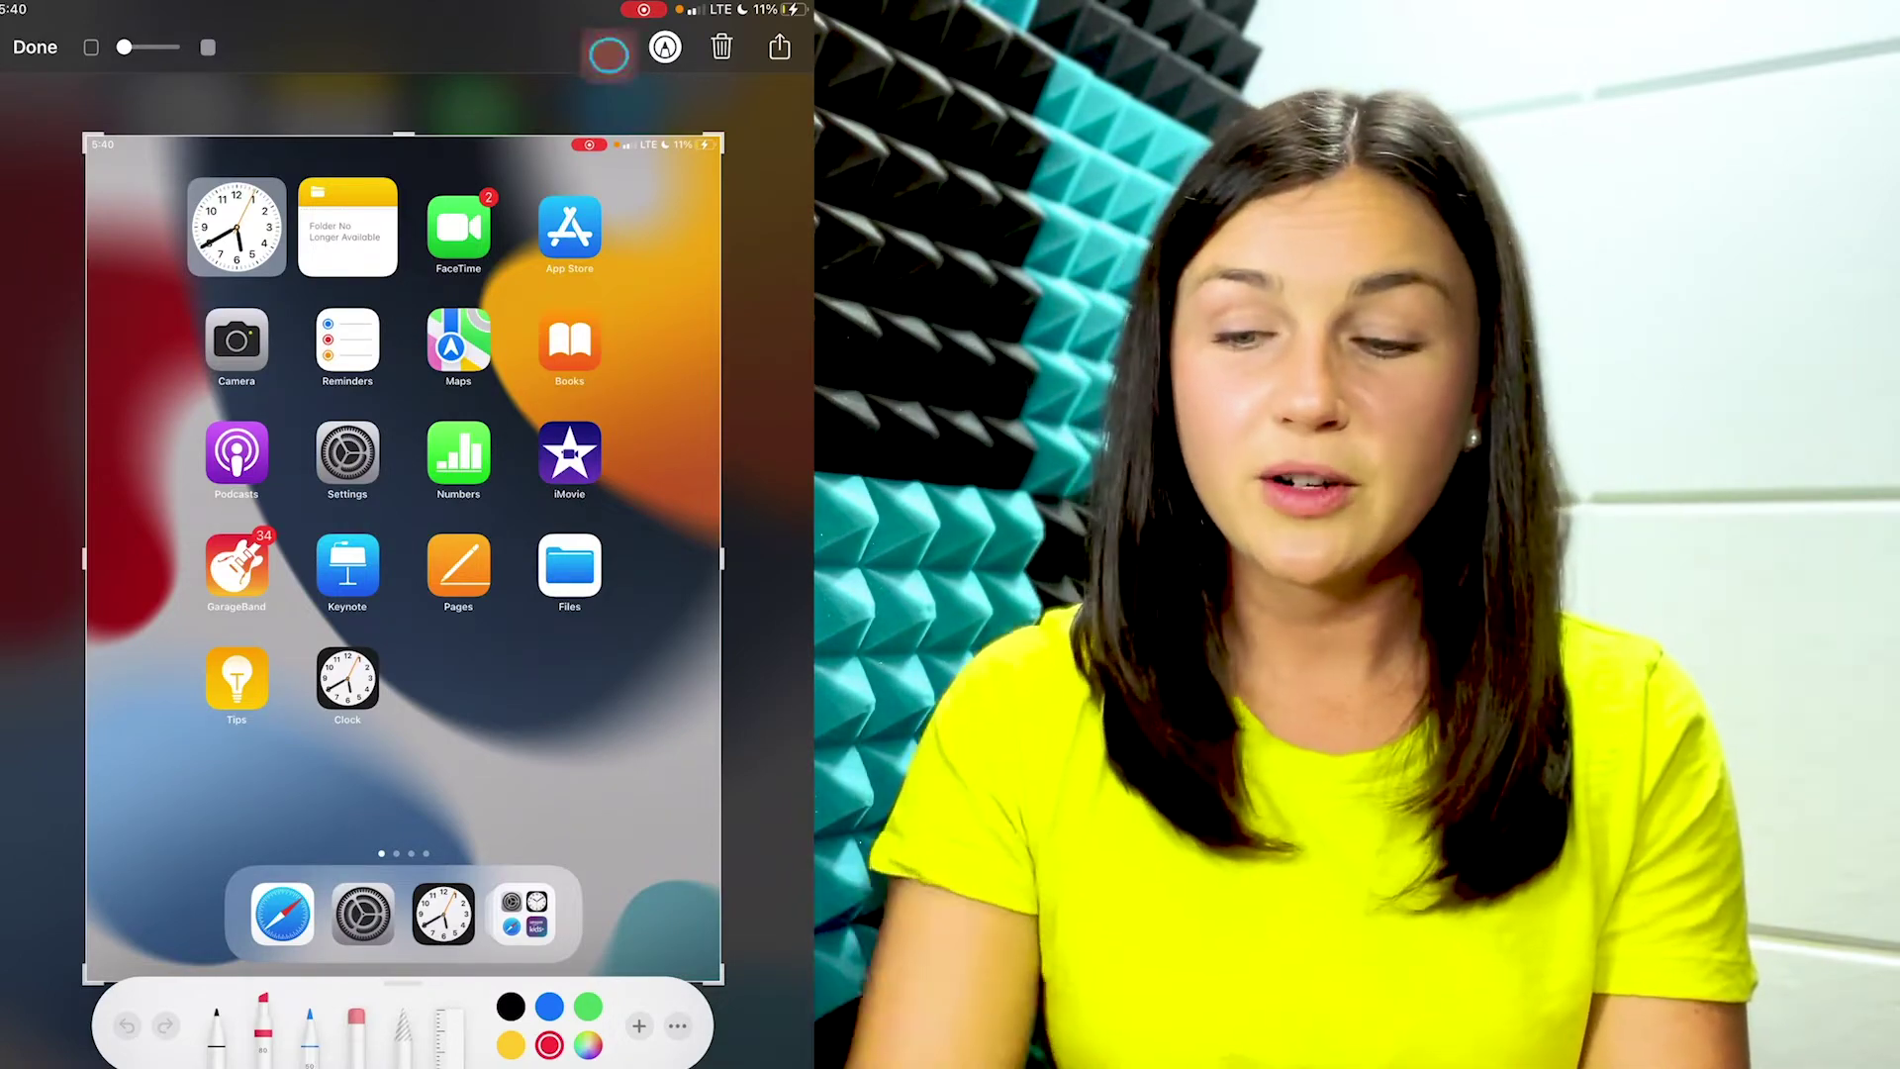
Step: Write two 'Here' labels and an arrow by the Clock app in pen, then finish with Done
{"action": "left_click", "coordinate": [663, 46]}
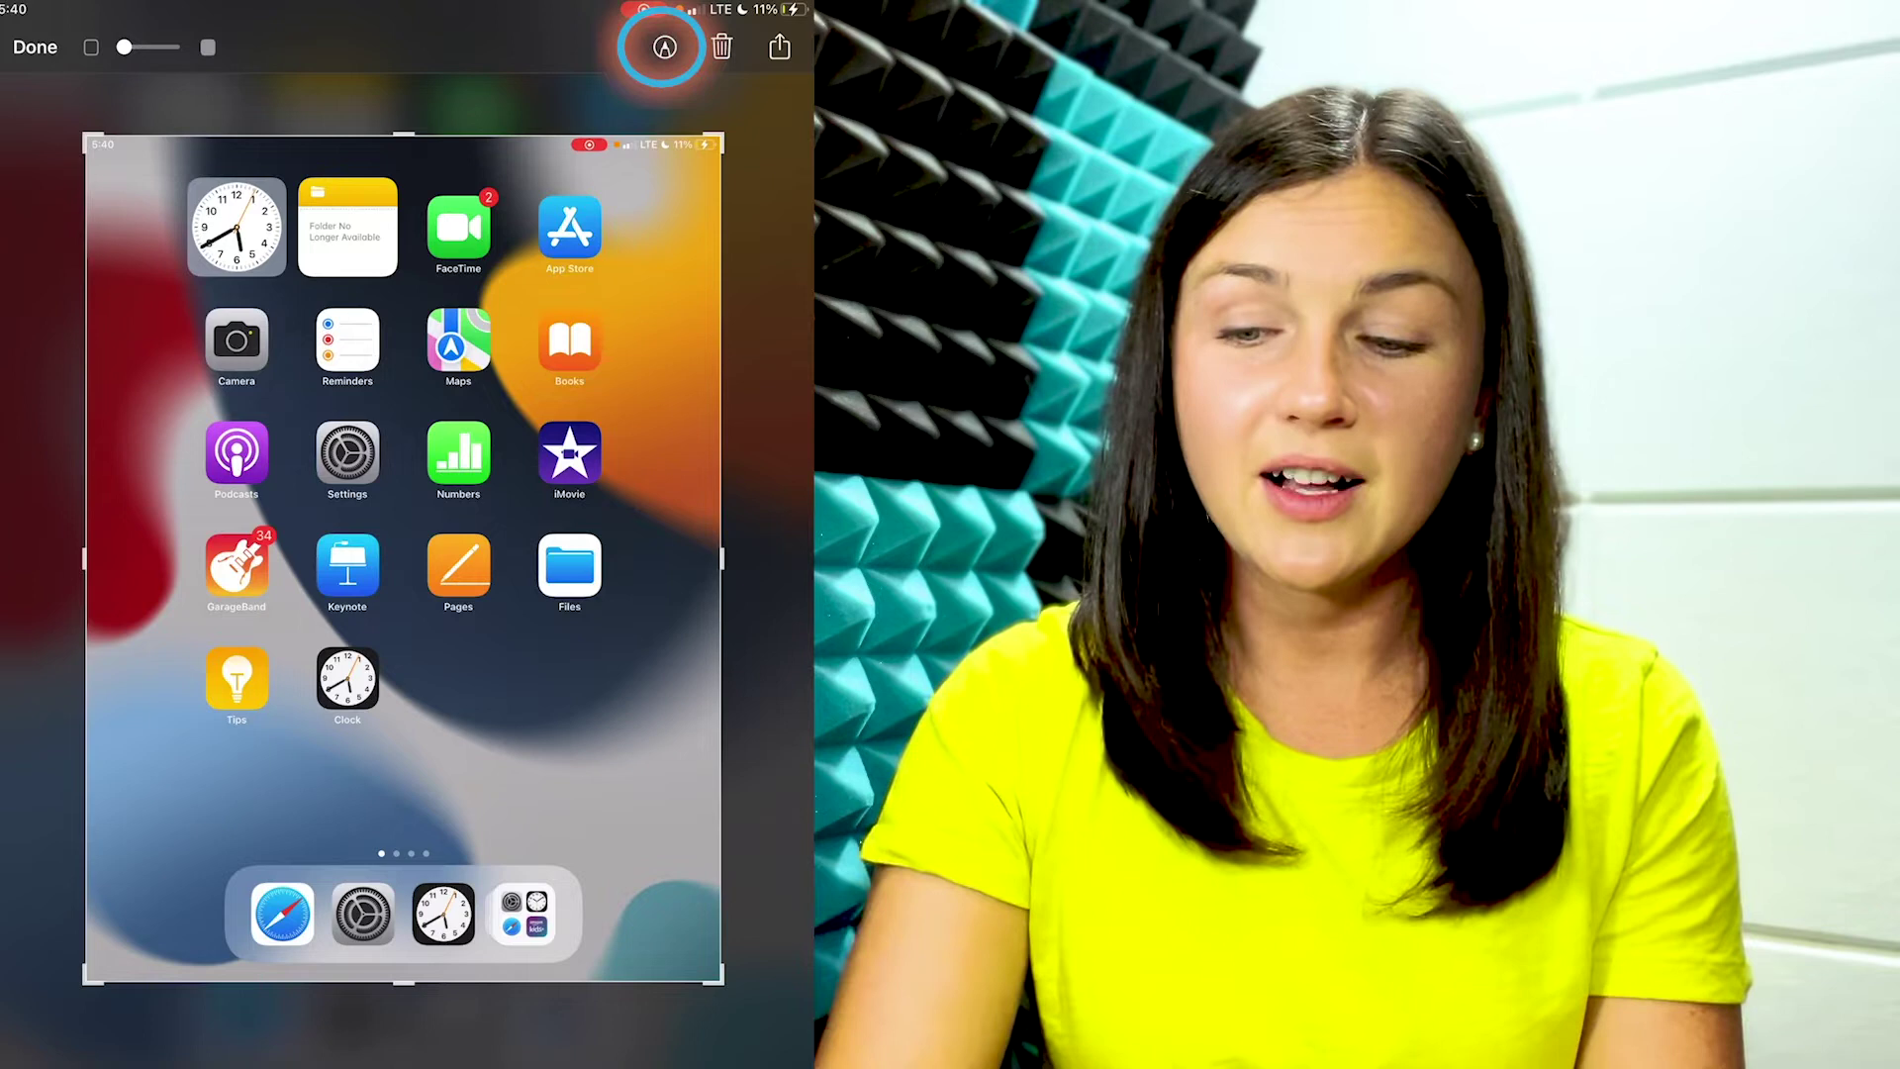
{"action": "left_click", "coordinate": [663, 45]}
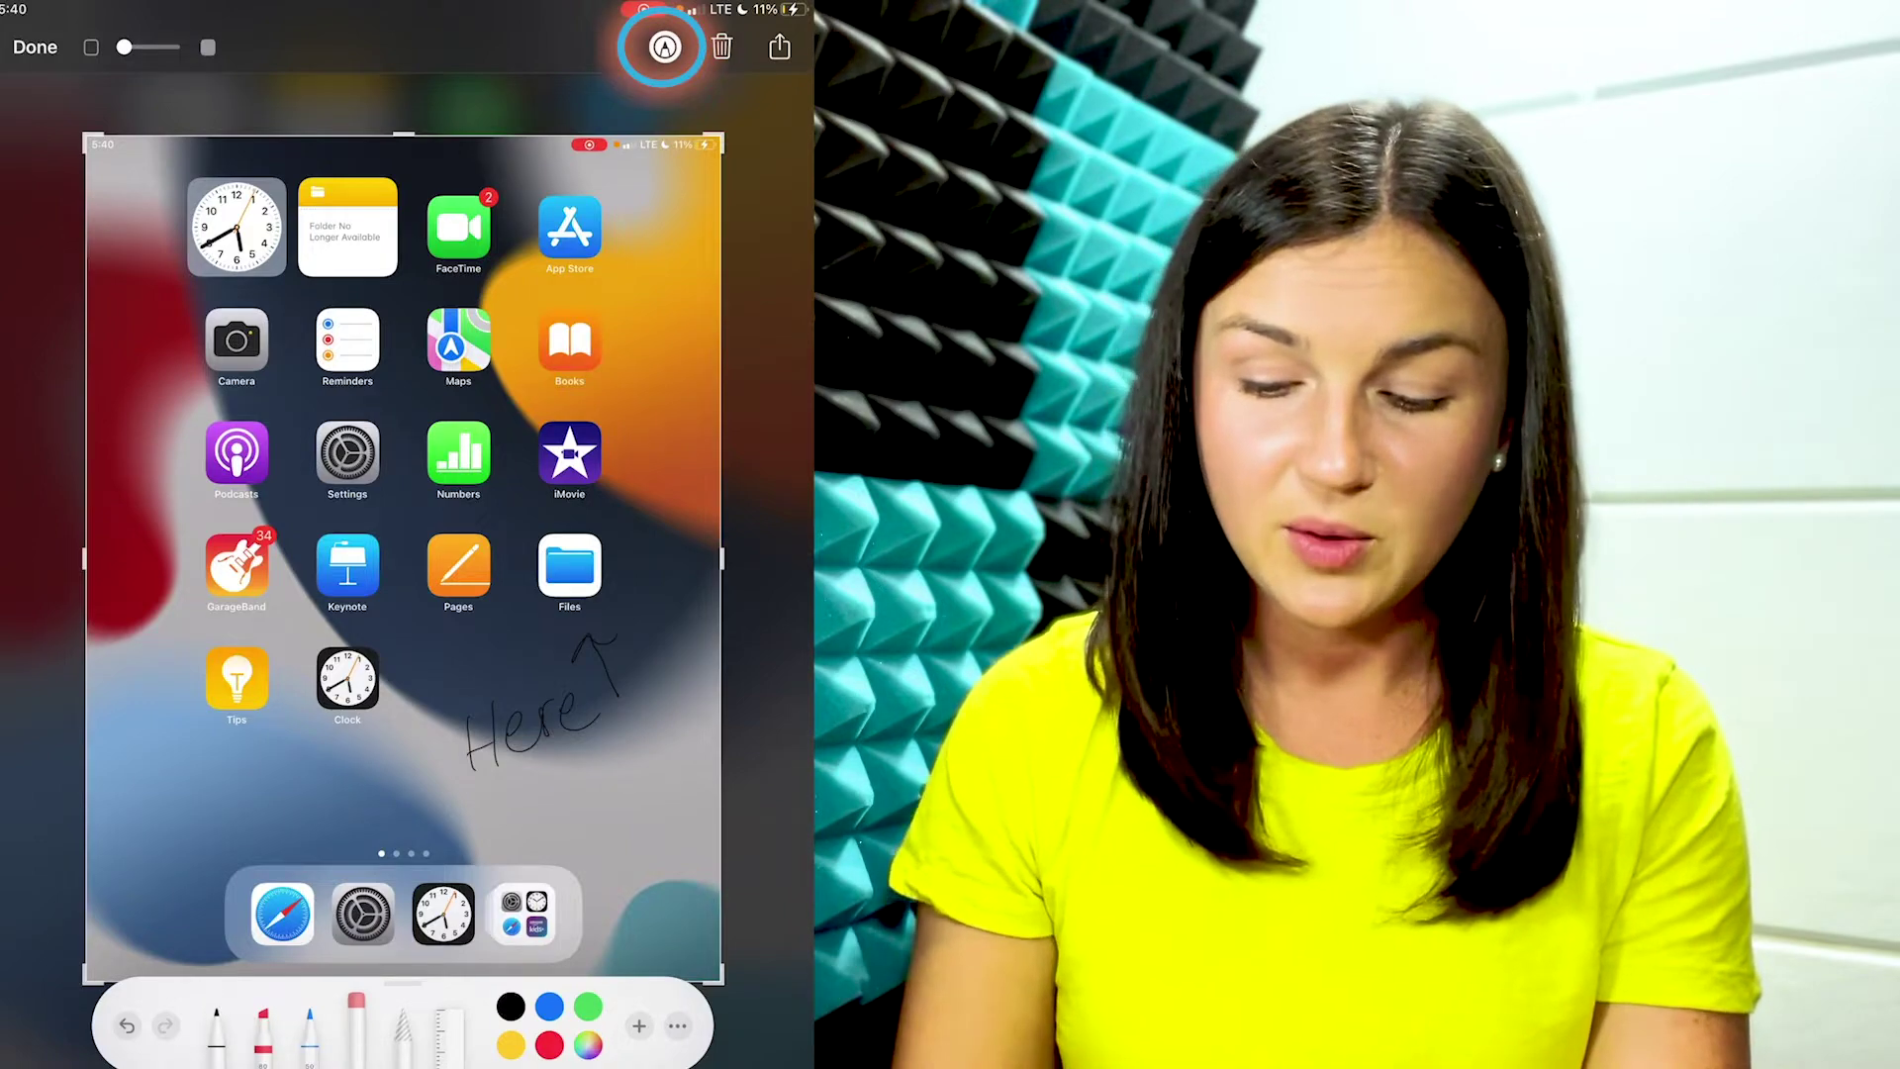
{"action": "left_click", "coordinate": [214, 1016]}
{"action": "left_click_drag", "start_coordinate": [541, 793], "coordinate": [543, 840]}
{"action": "mouse_move", "coordinate": [577, 784]}
{"action": "left_mouse_down"}
{"action": "mouse_move", "coordinate": [579, 832]}
{"action": "mouse_move", "coordinate": [645, 789]}
{"action": "mouse_move", "coordinate": [685, 810]}
{"action": "left_mouse_up"}
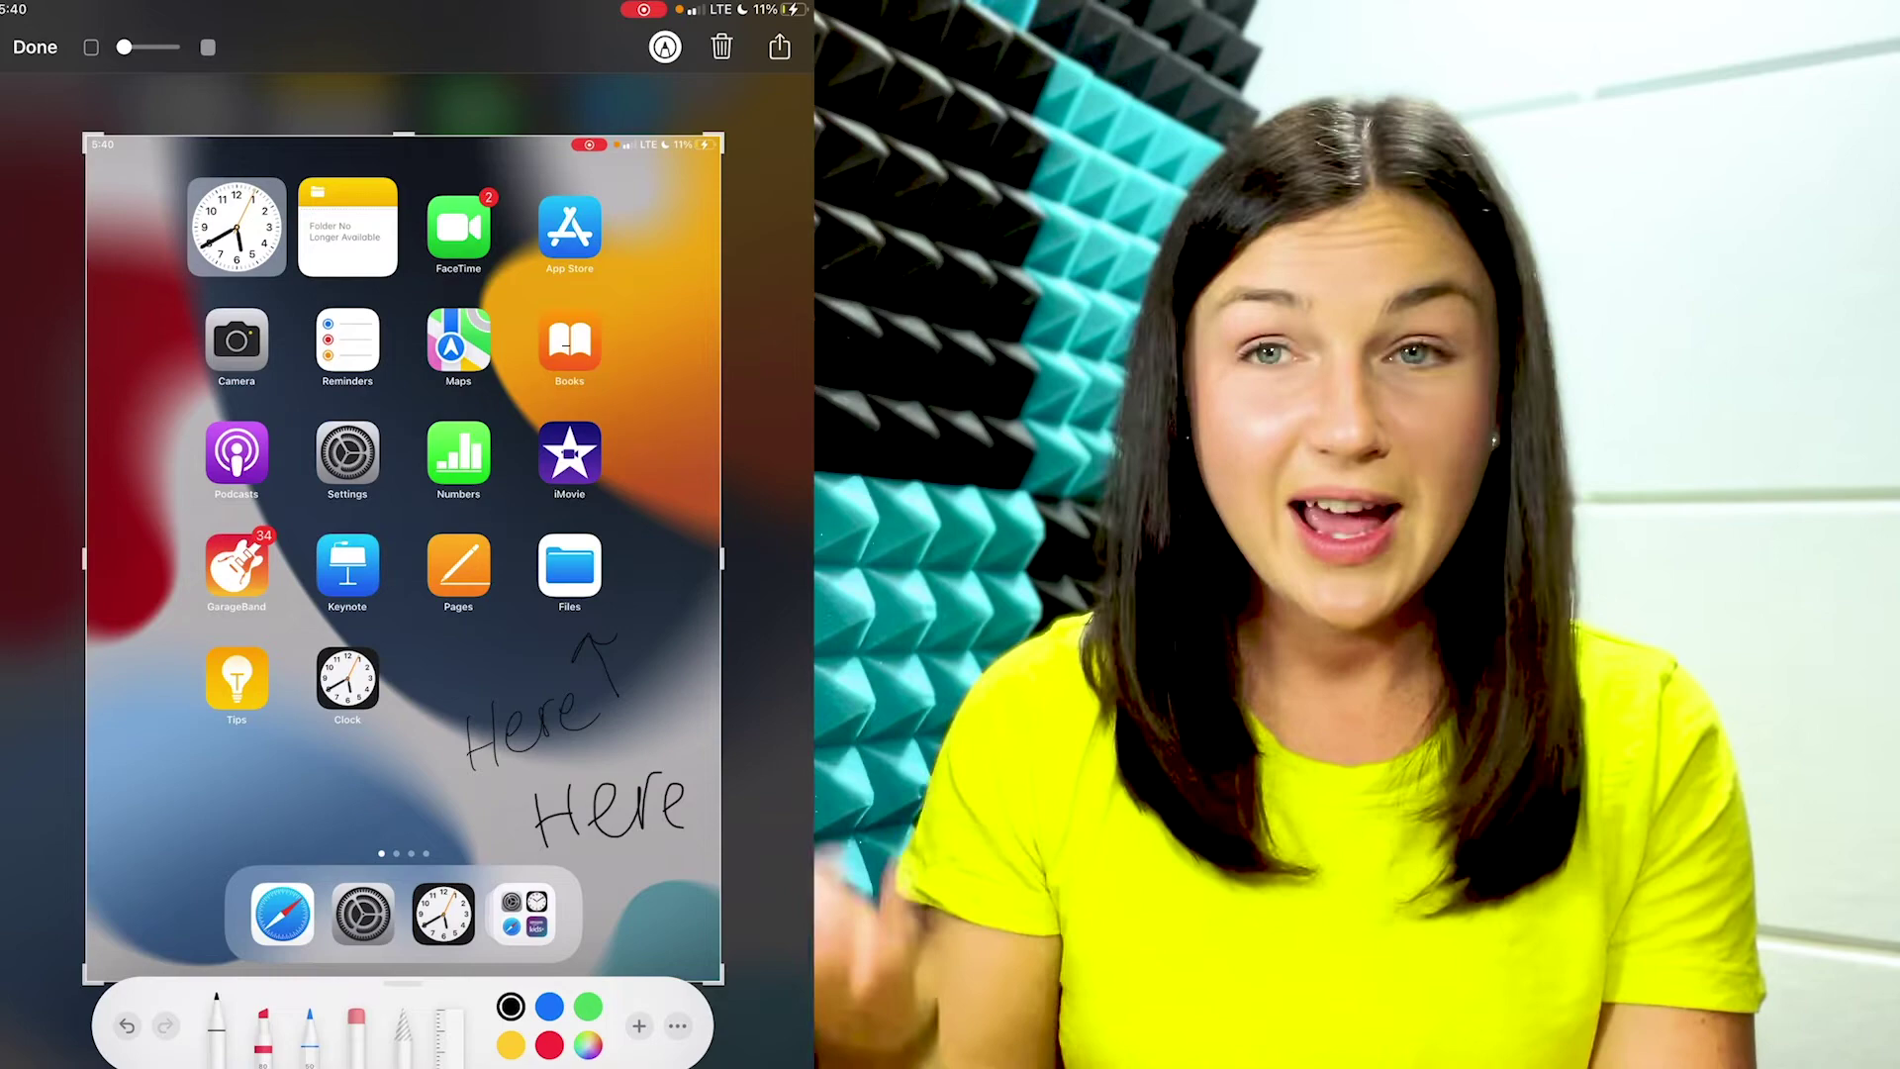
{"action": "left_click", "coordinate": [34, 46]}
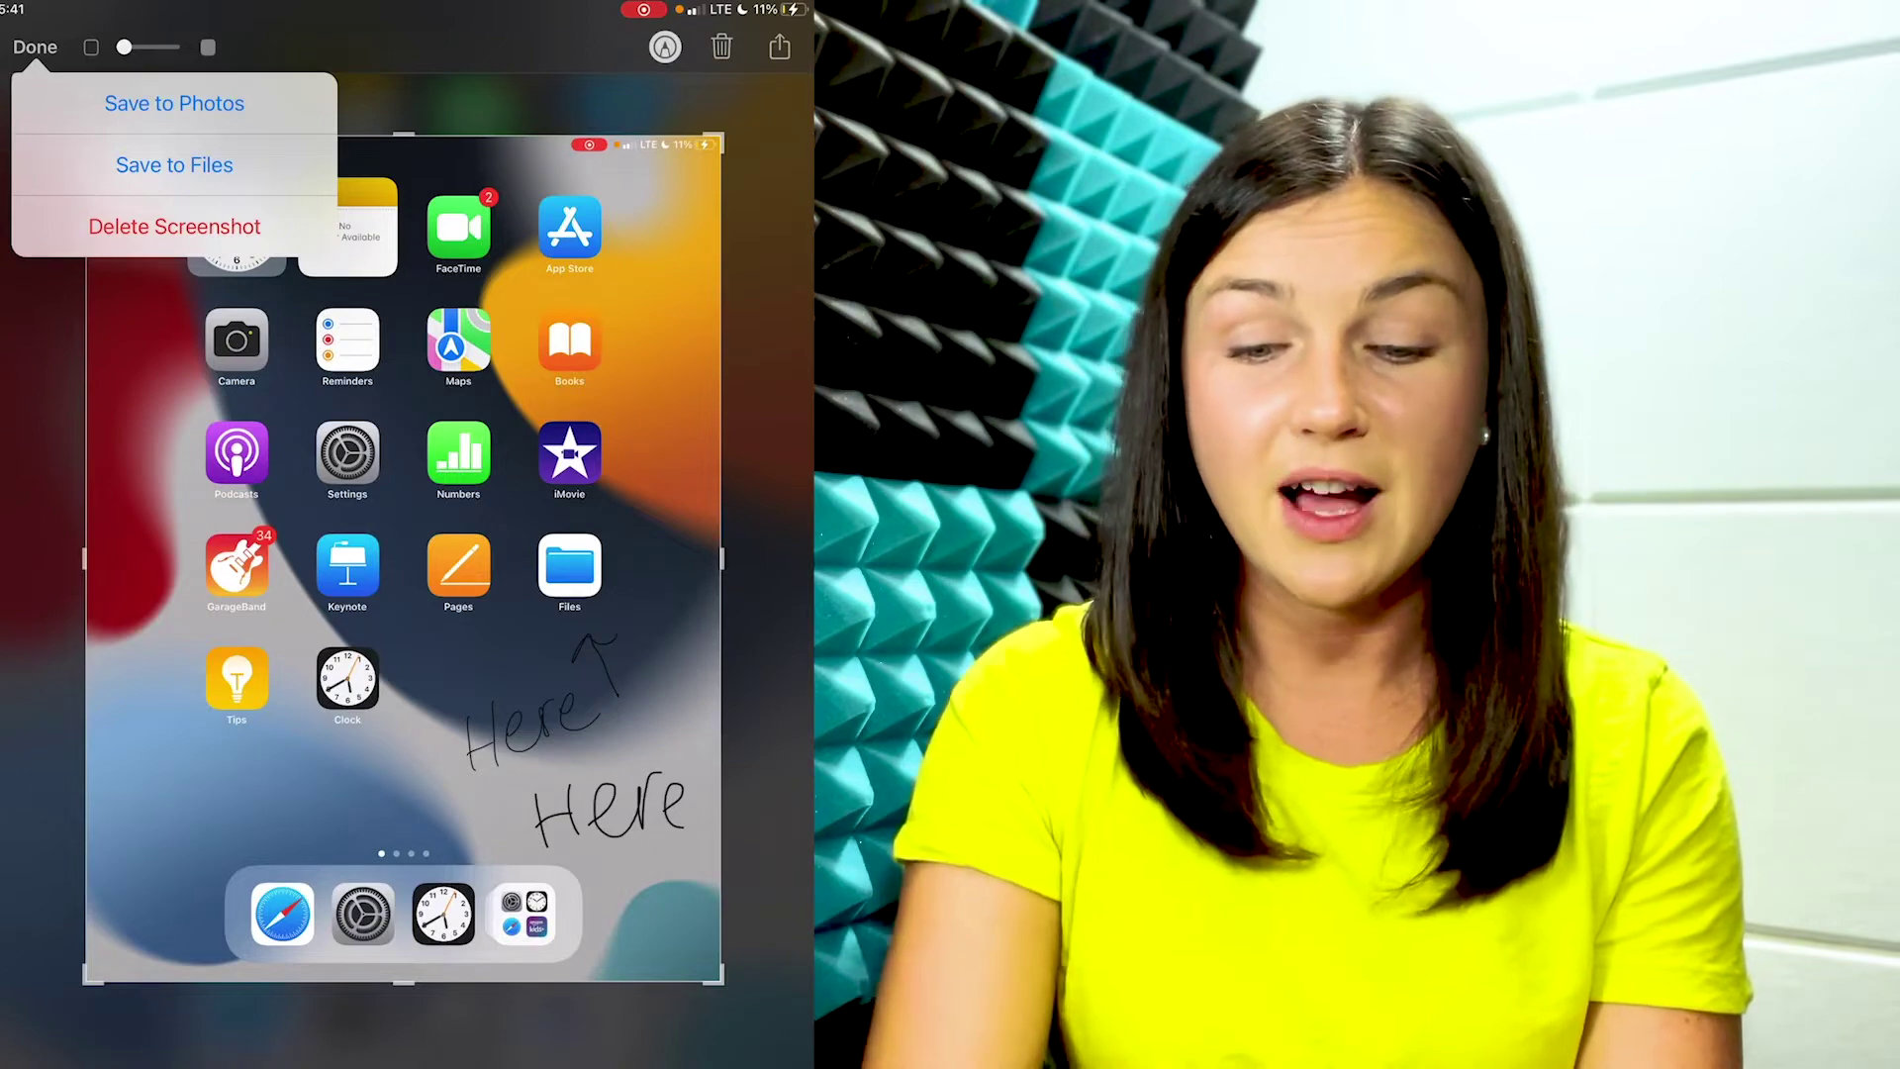
Step: Save the screenshot to Photos and open the newest screenshot in All Photos
{"action": "left_click", "coordinate": [173, 102]}
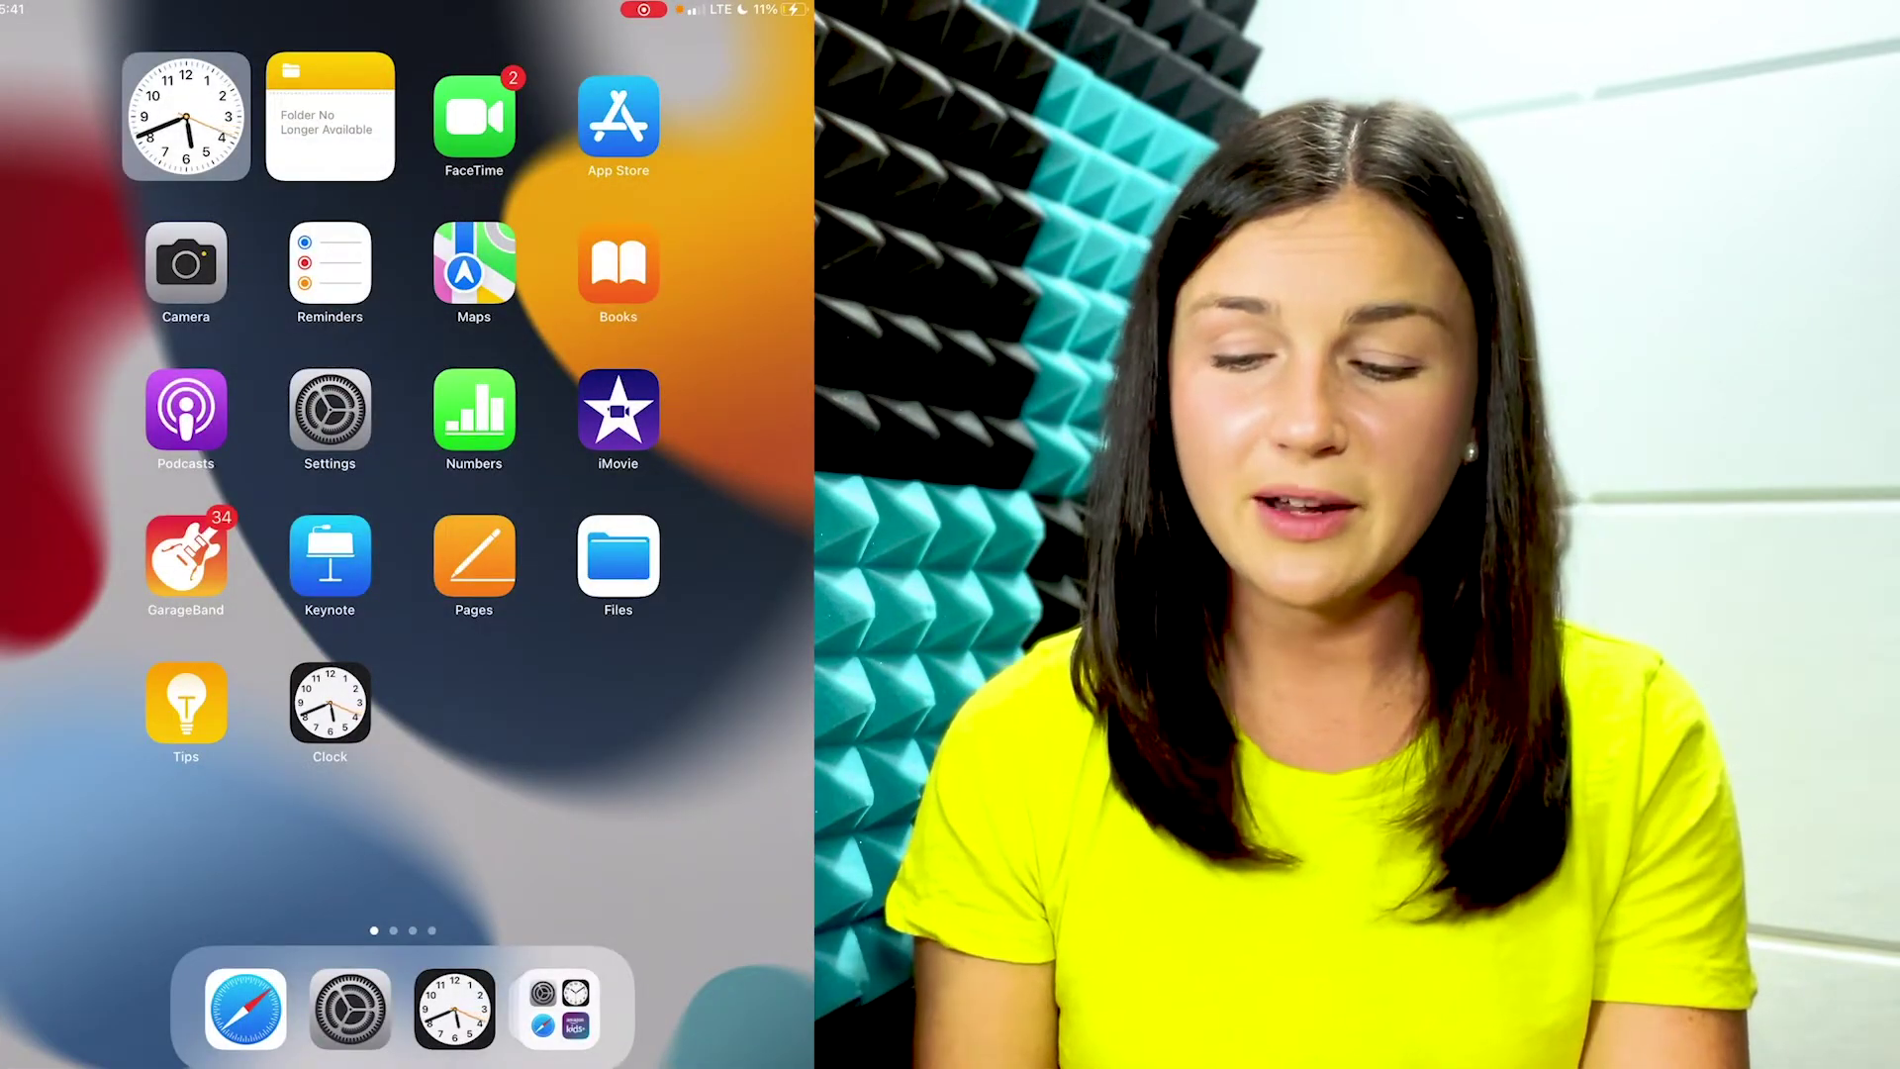
{"action": "scroll", "coordinate": [407, 534], "scroll_direction": "right", "scroll_amount": 5}
{"action": "scroll", "coordinate": [407, 534], "scroll_direction": "right", "scroll_amount": 5}
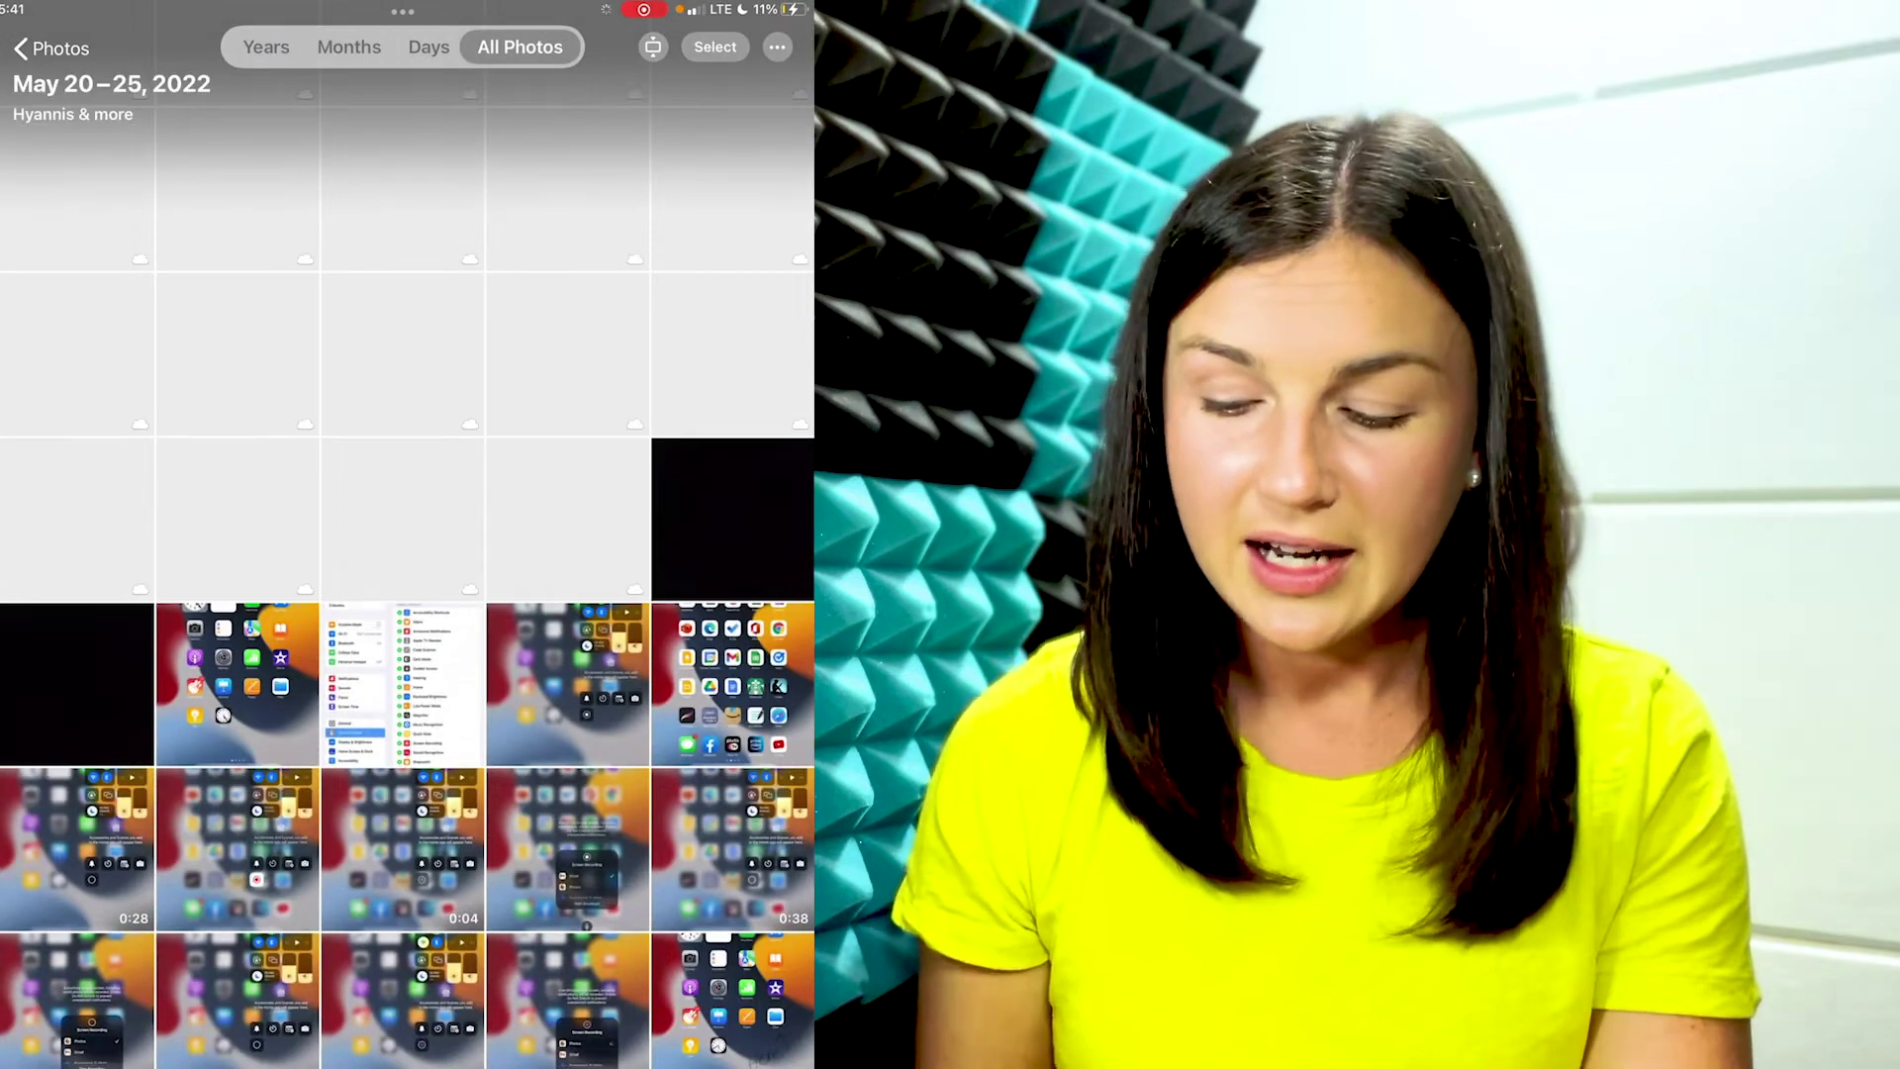
{"action": "left_click", "coordinate": [732, 995]}
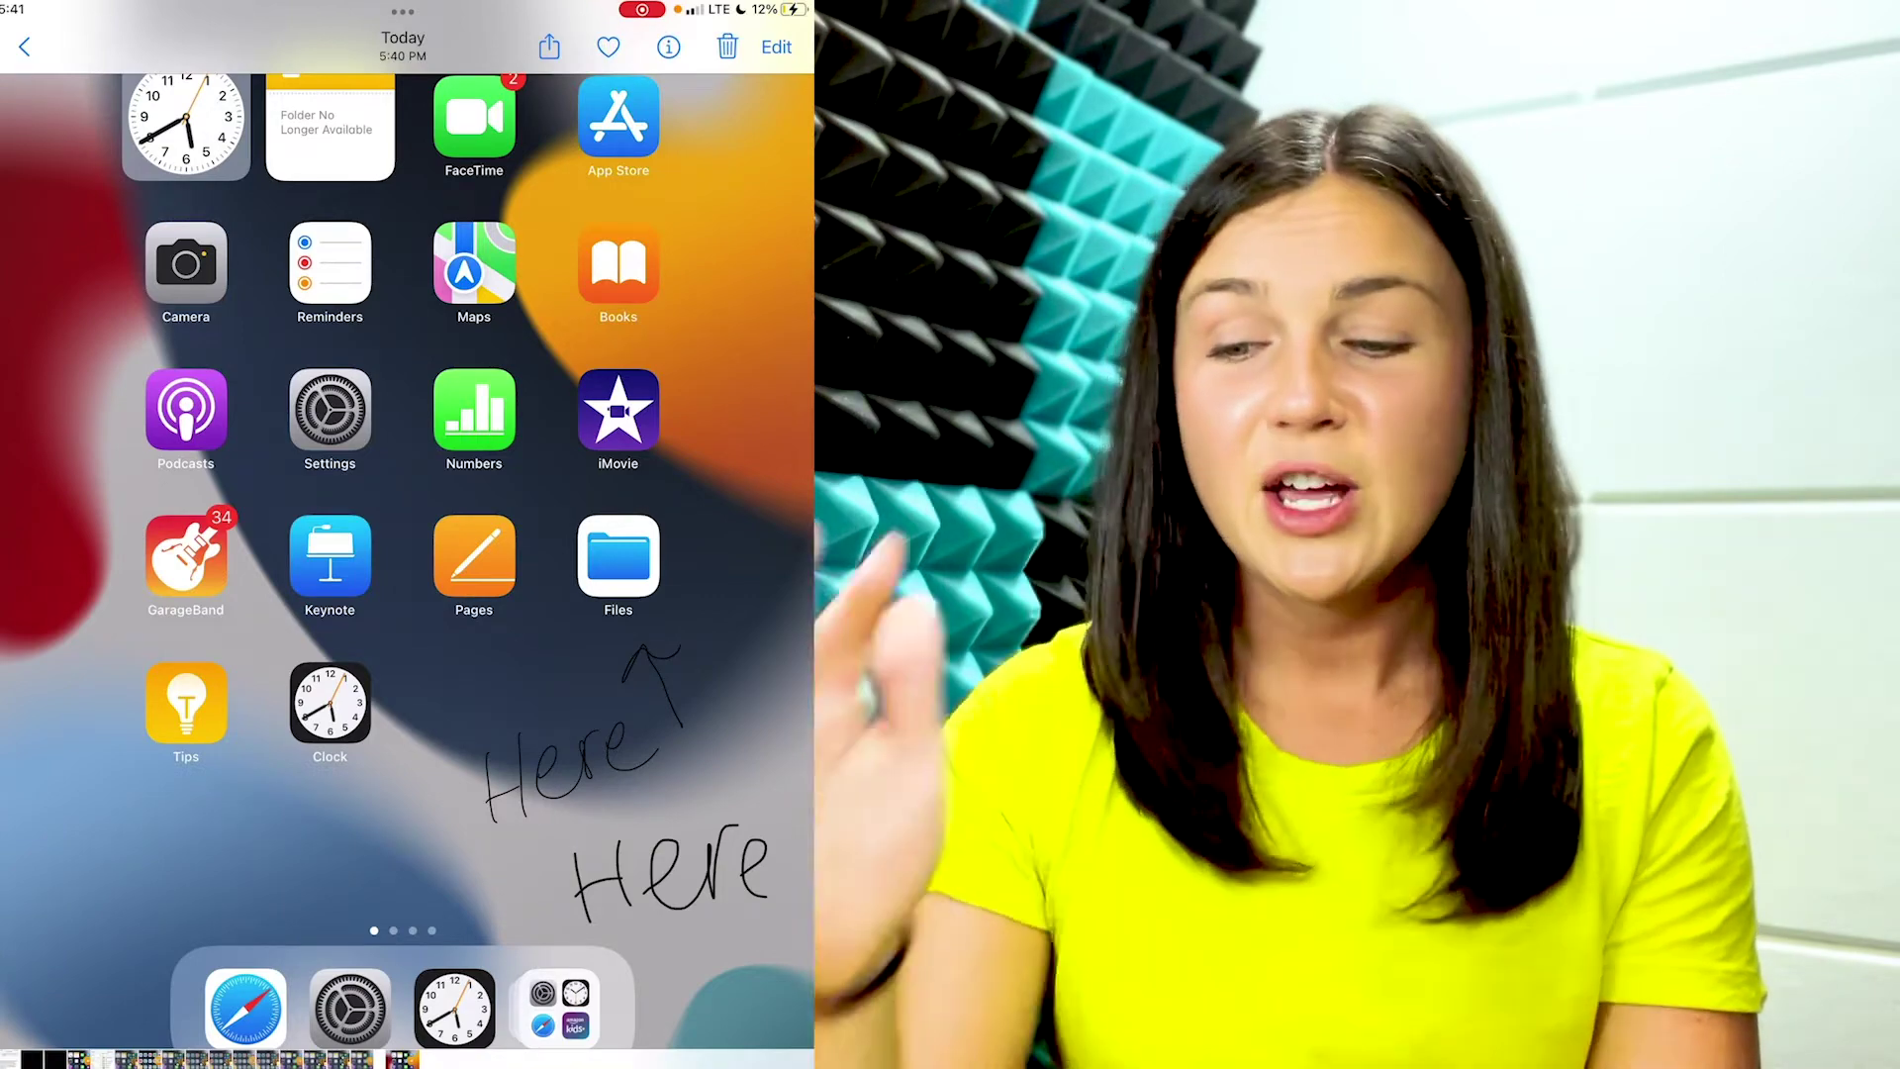
Step: Enter Edit on the annotated screenshot and turn on the Markup (A) drawing tools
{"action": "left_click", "coordinate": [777, 47]}
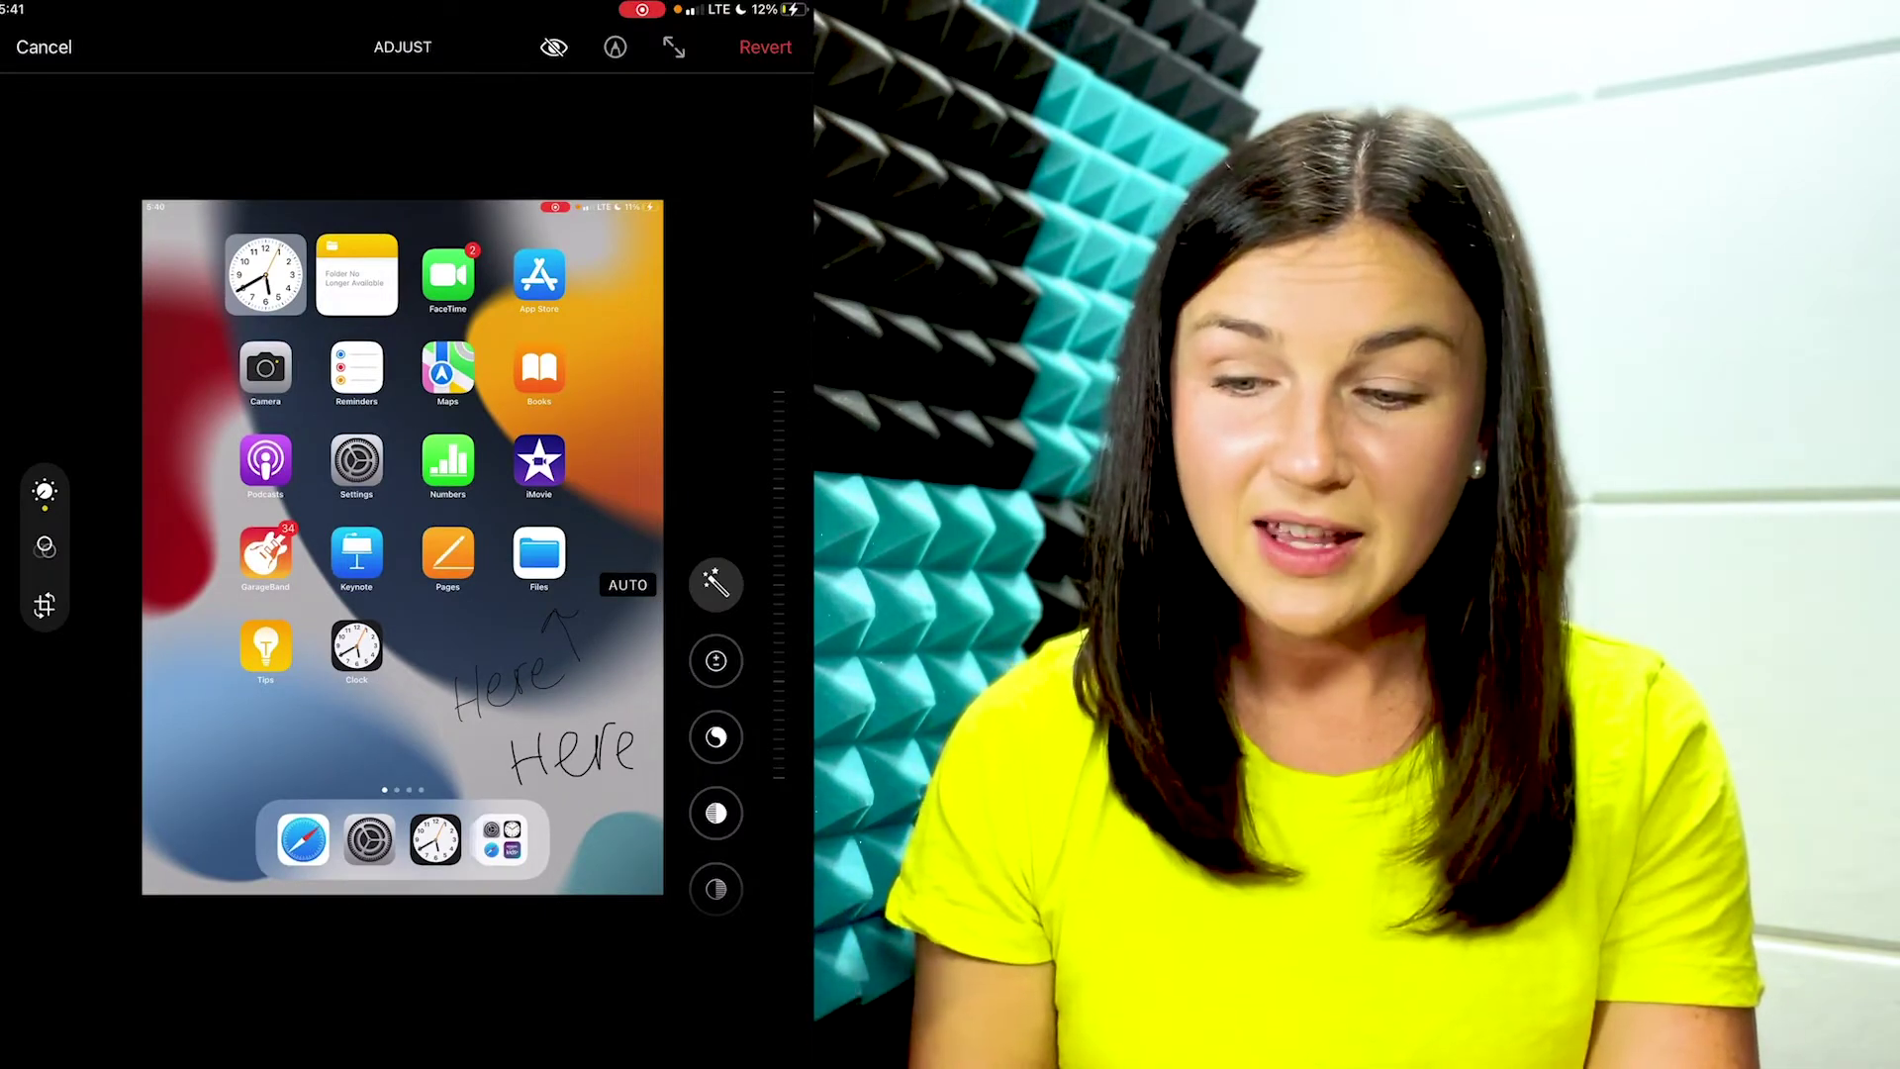
{"action": "left_click", "coordinate": [615, 46]}
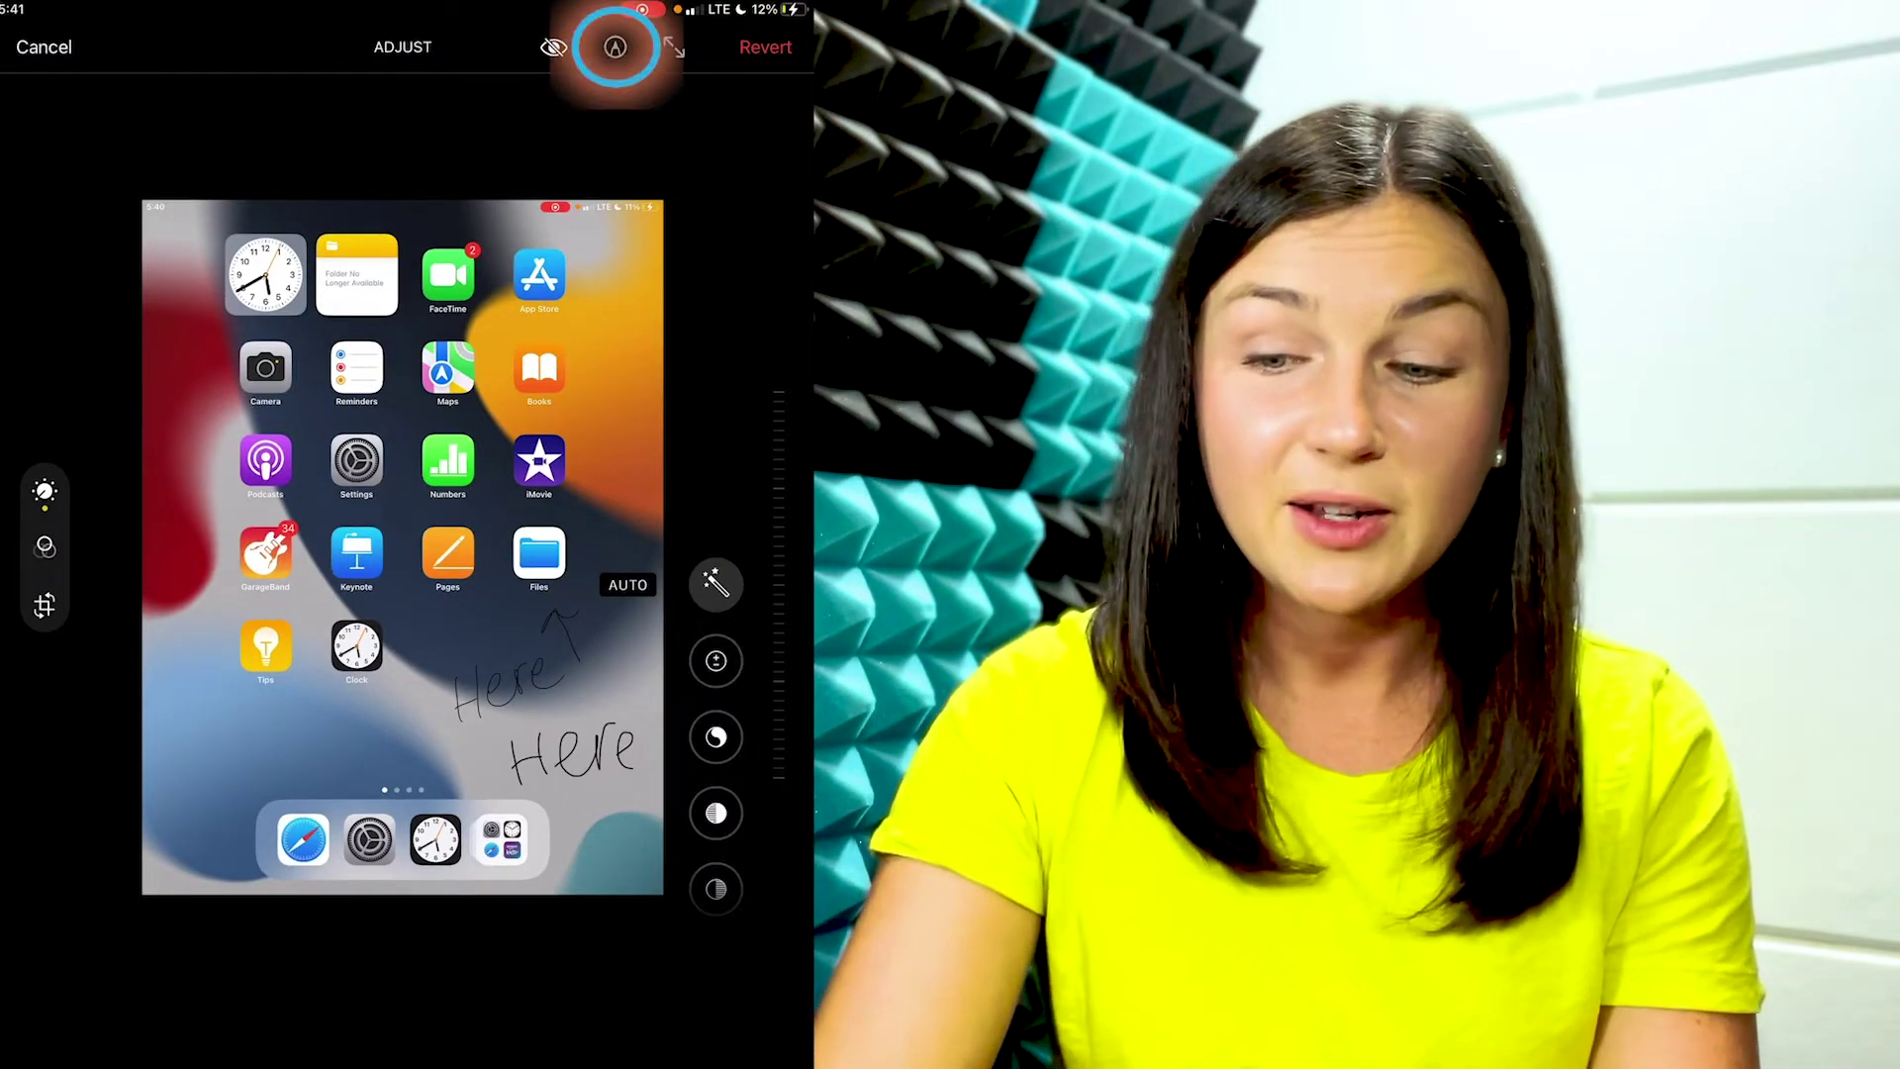